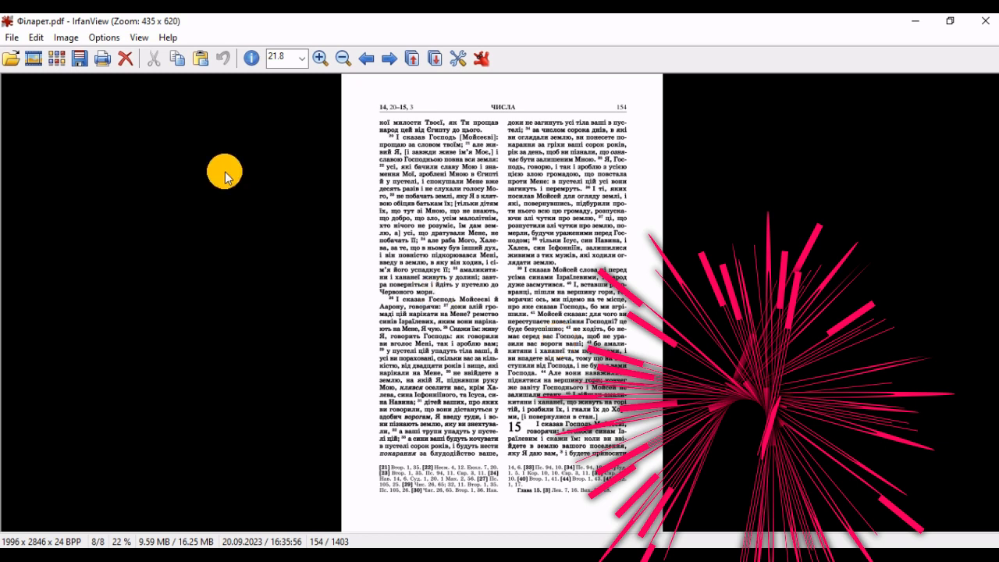
click(168, 38)
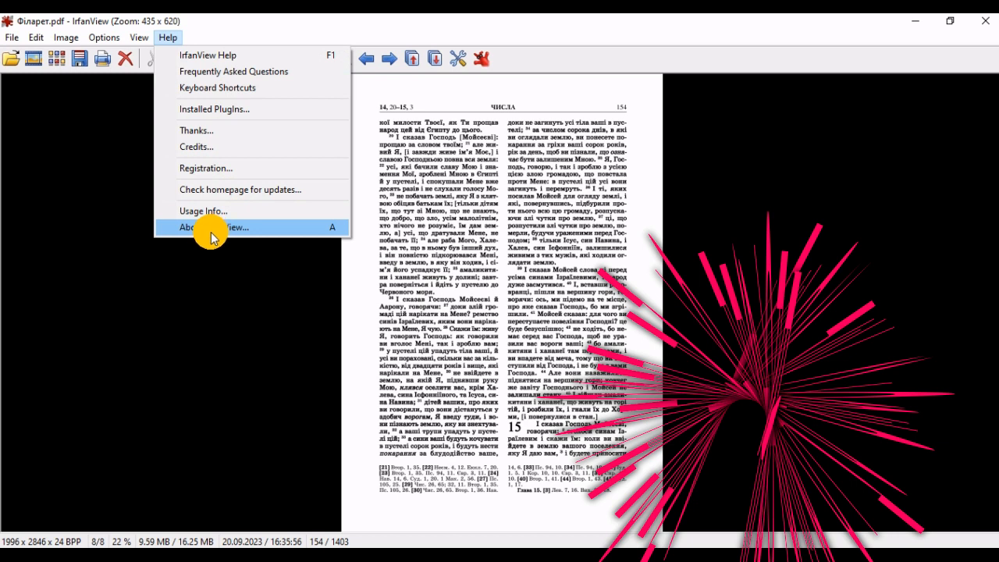
click(293, 301)
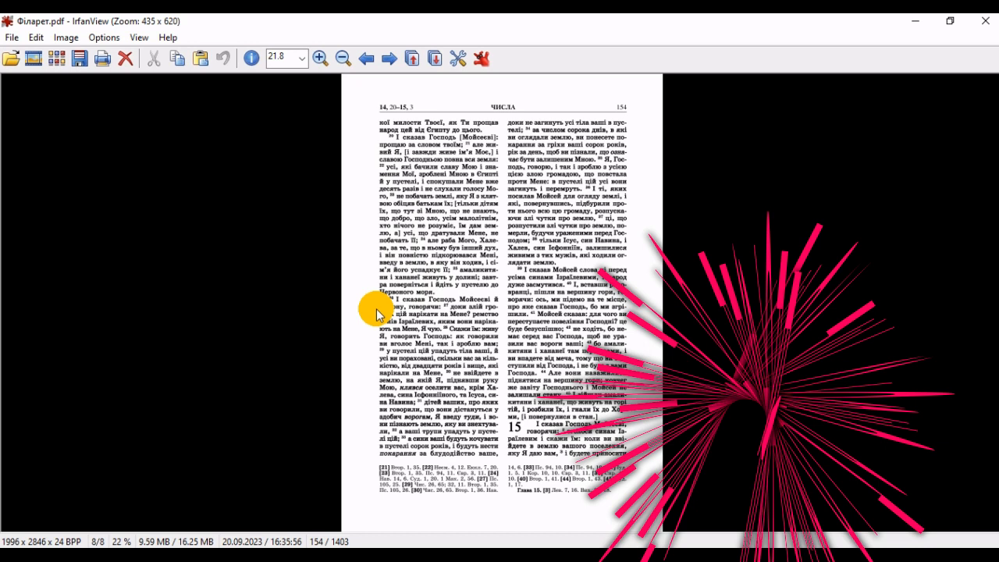
Open the print preview for Філарет.pdf and load the saved print profile "Біблія Філарета а5"
click(100, 57)
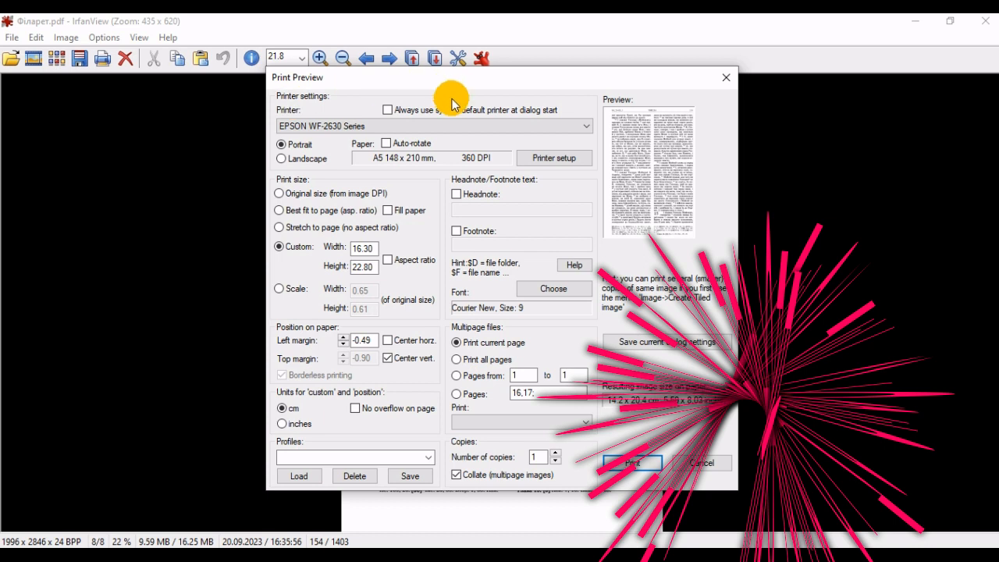
click(428, 457)
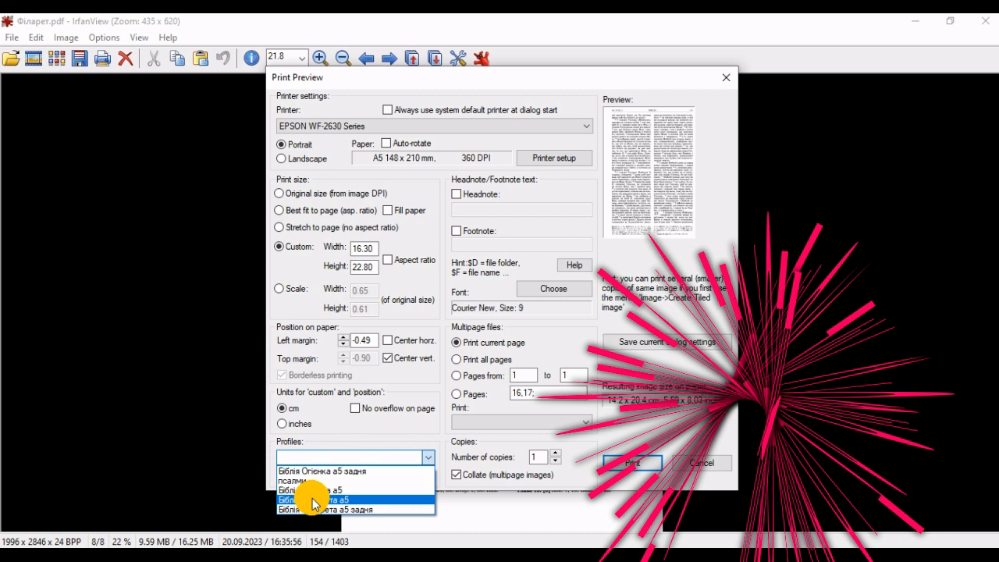
click(311, 502)
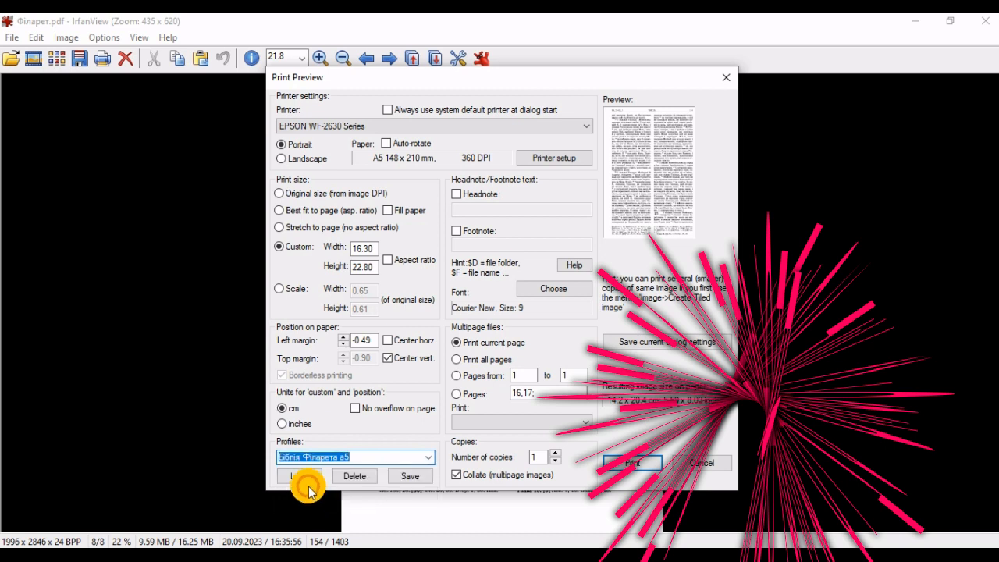
click(306, 476)
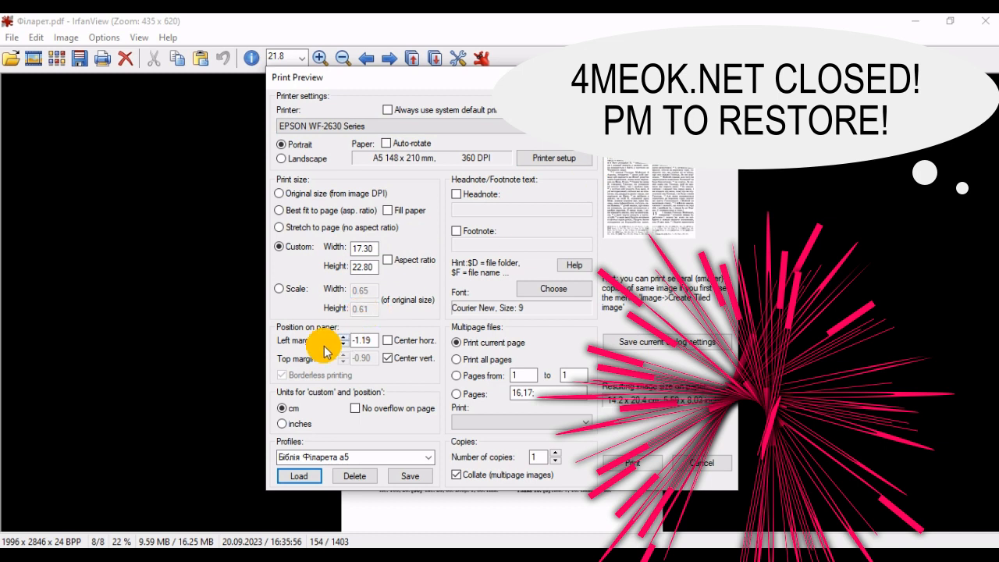
click(390, 363)
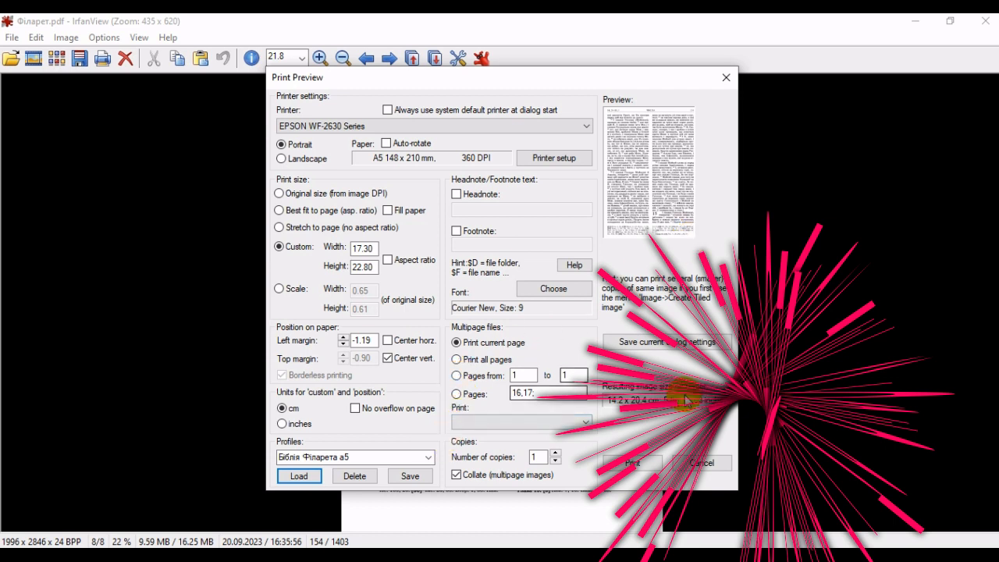
View the open document new edited.djvu and return to the print preview of Філарет.pdf
mouse_move(778, 555)
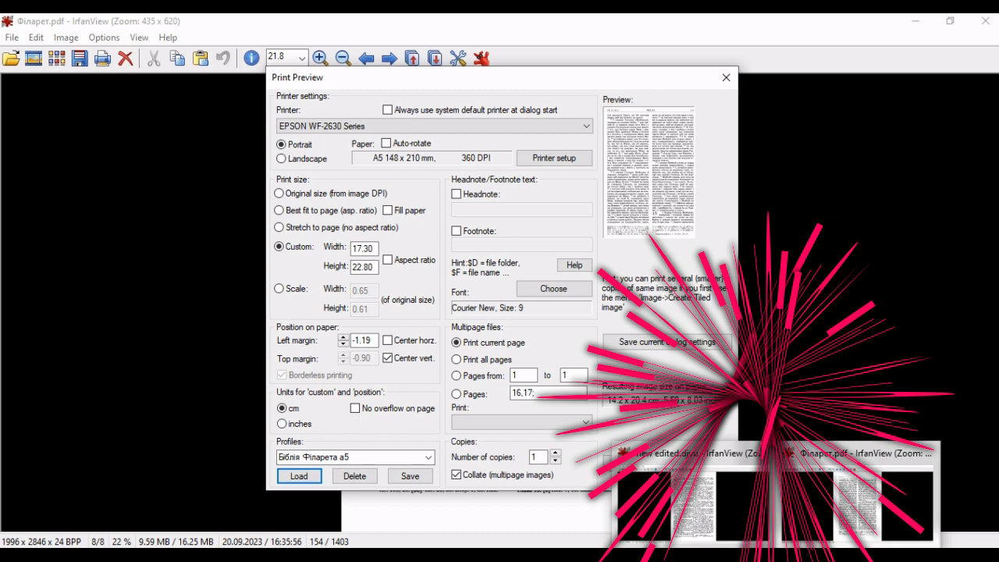
click(680, 507)
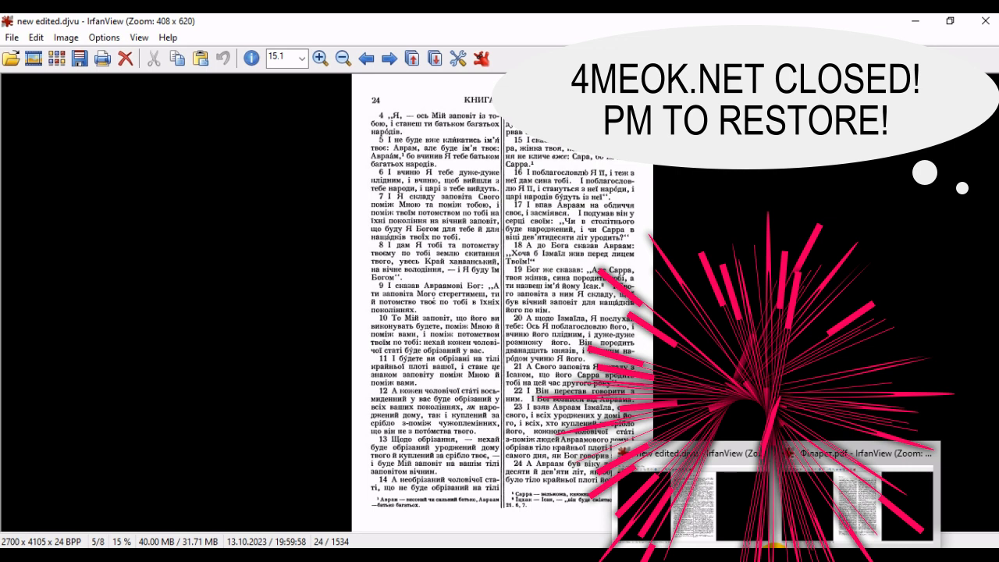
click(823, 507)
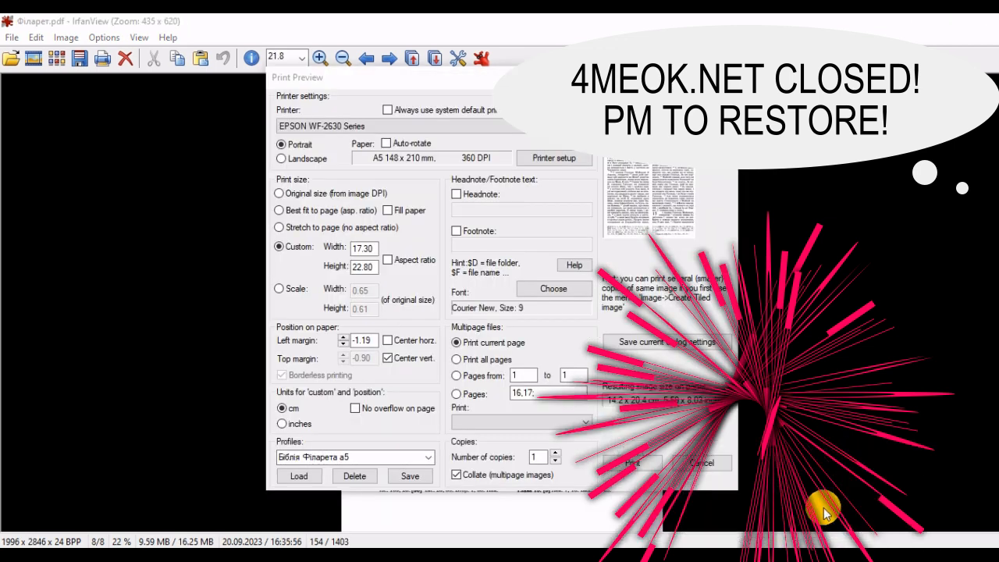
Try the print profile "Біблія Огієнка а5" on the Філарет.pdf page
click(429, 458)
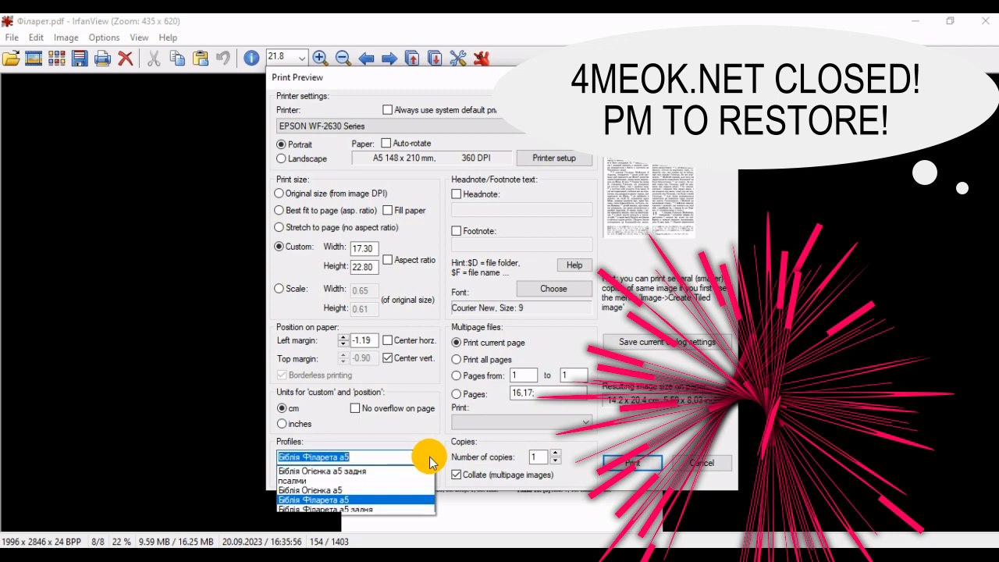
click(334, 497)
click(306, 475)
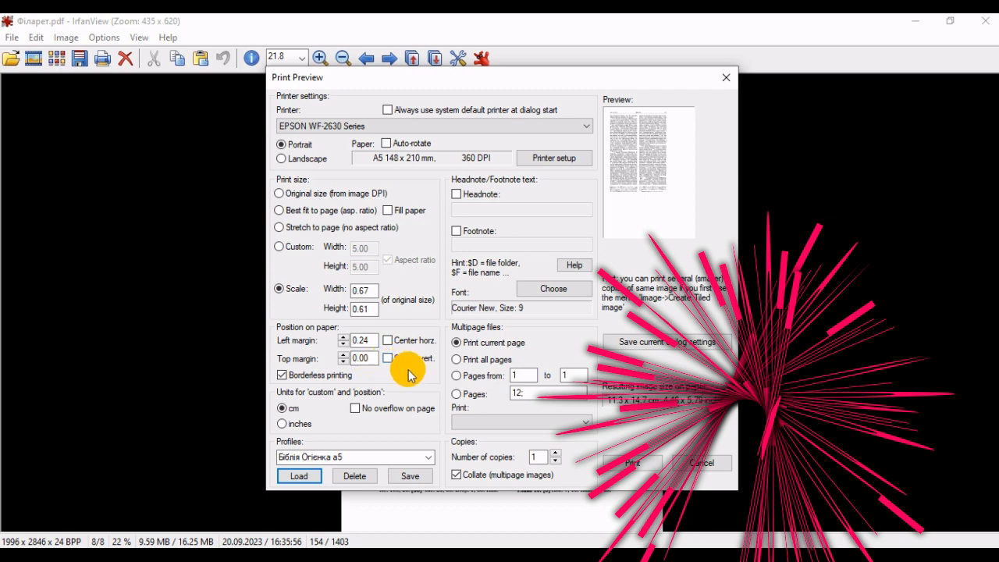
Load the "Біблія Філарета а5" print profile again for Філарет.pdf
click(426, 457)
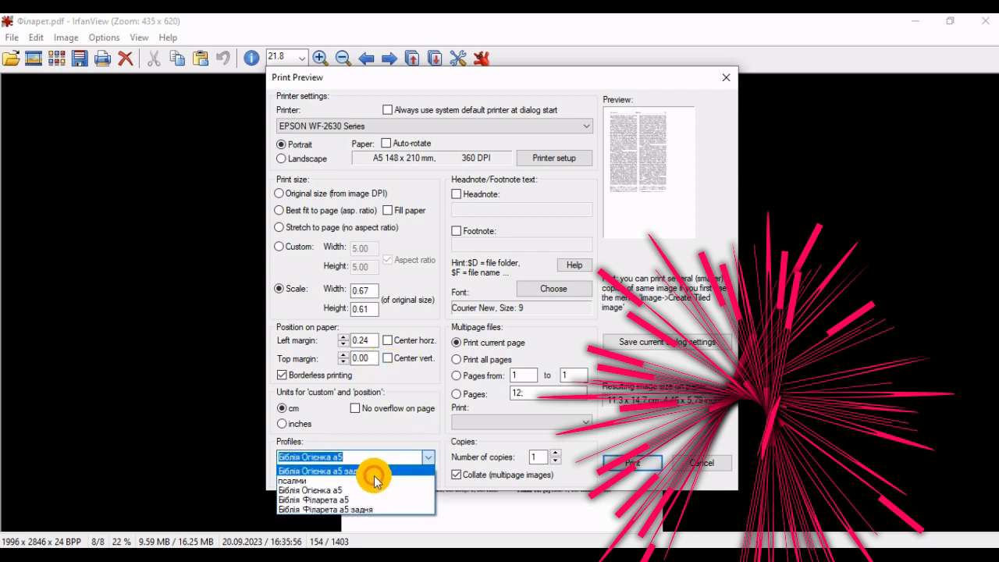
click(341, 500)
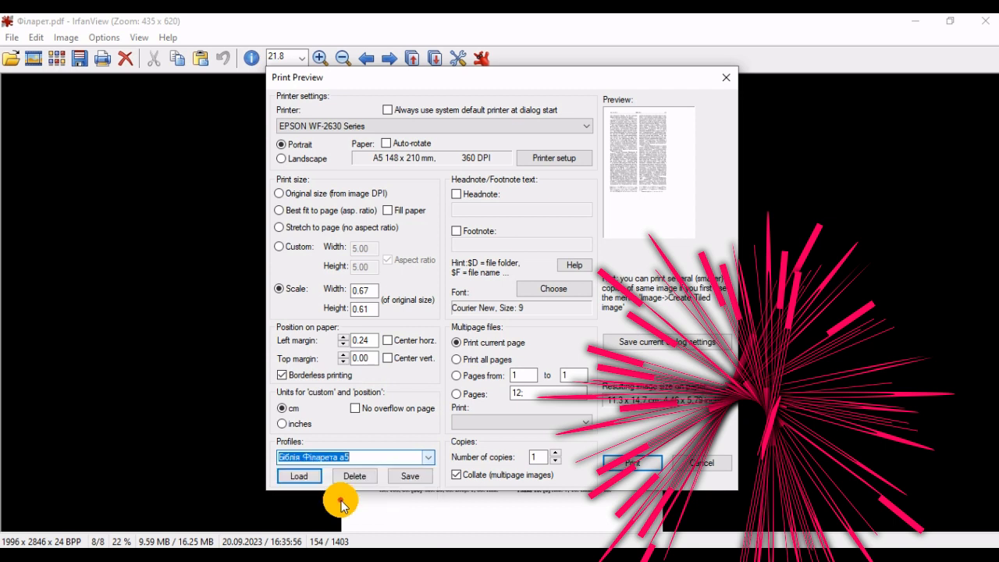
click(308, 477)
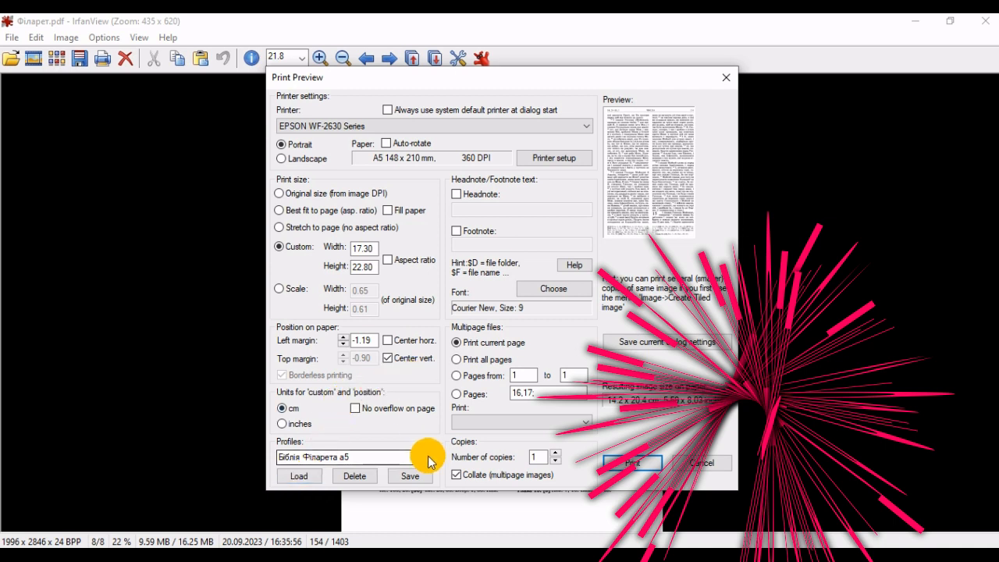
Switch to new edited.djvu, open its print preview and load the print profile "Біблія Огієнка а5"
mouse_move(779, 554)
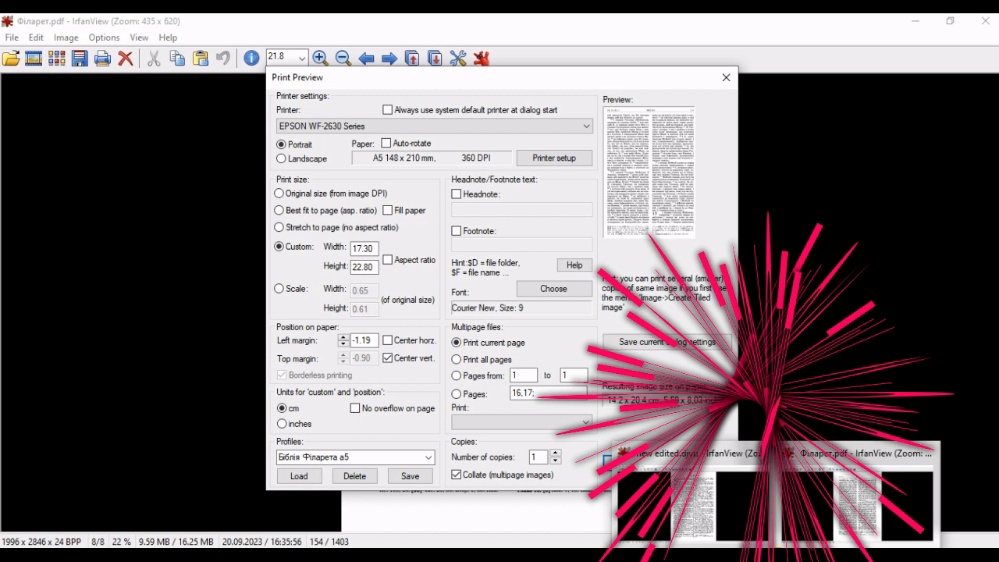
click(725, 517)
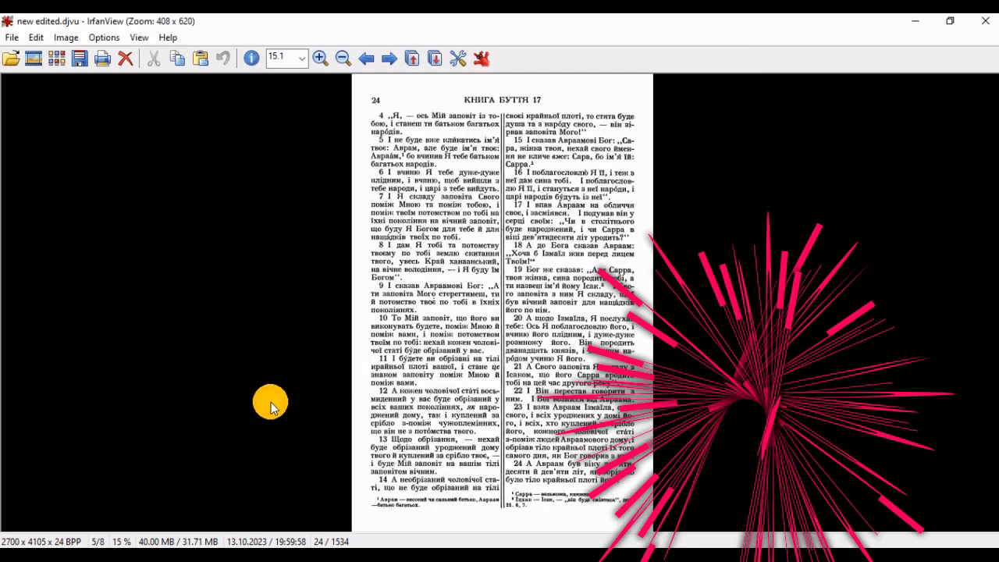
click(103, 59)
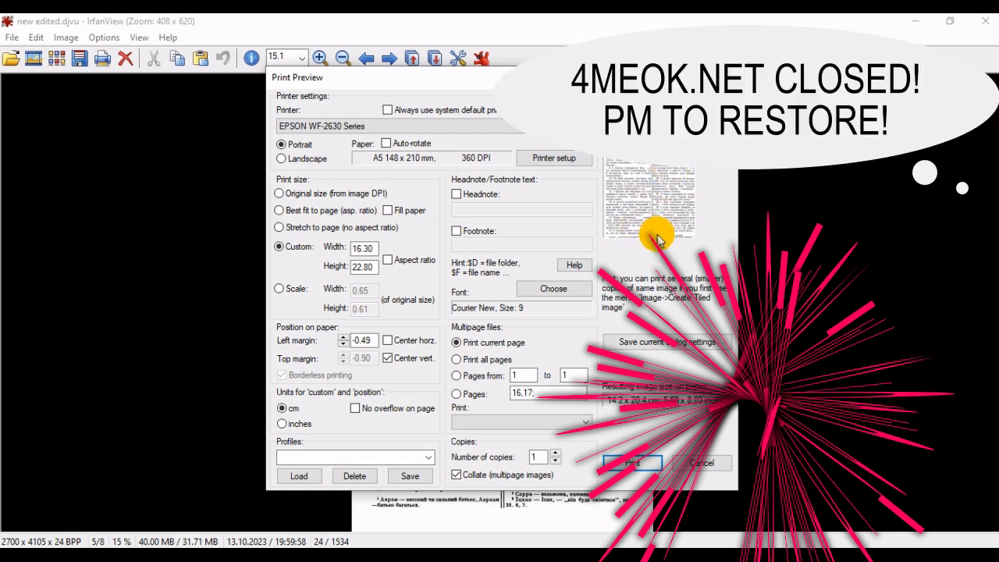
click(430, 457)
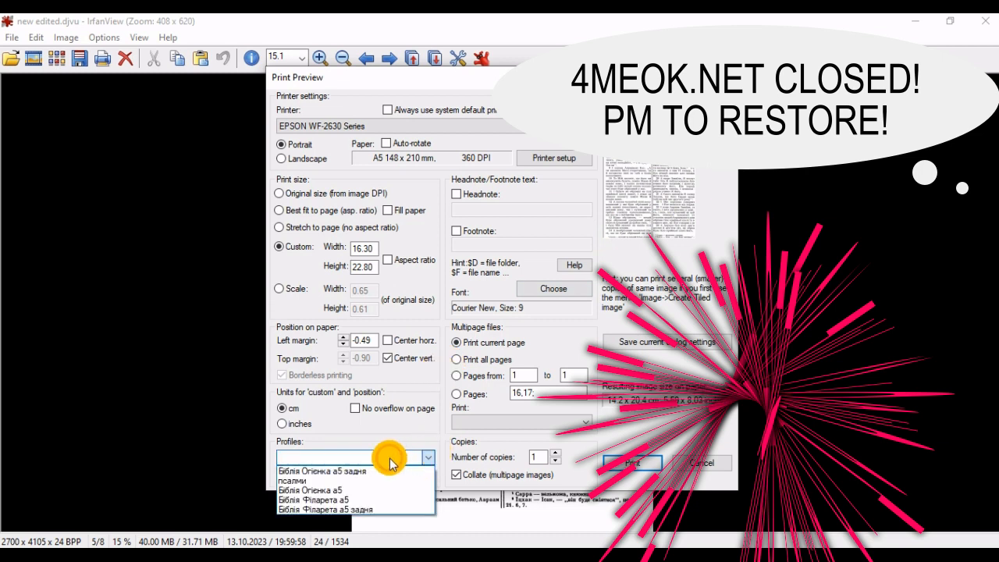
click(334, 490)
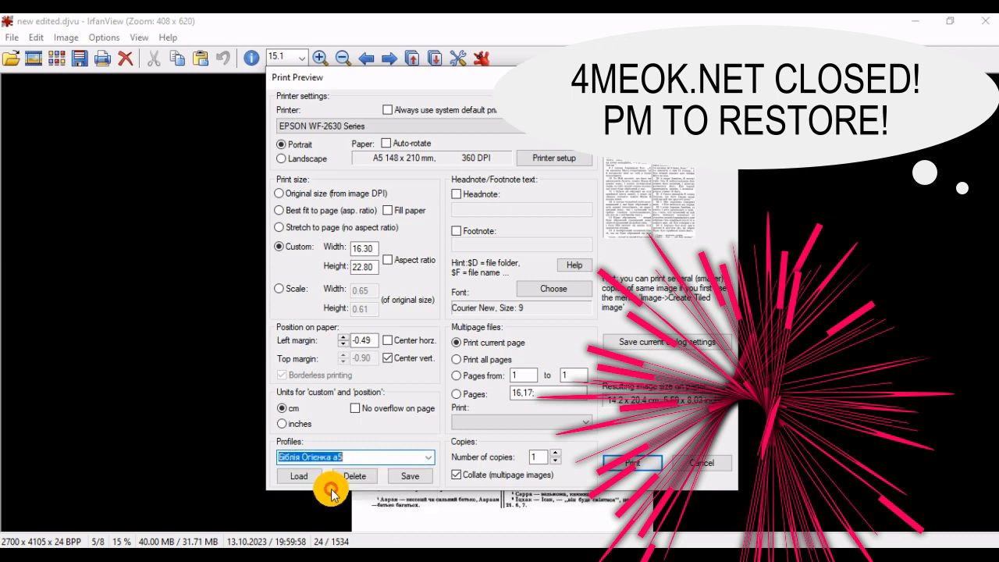
click(305, 476)
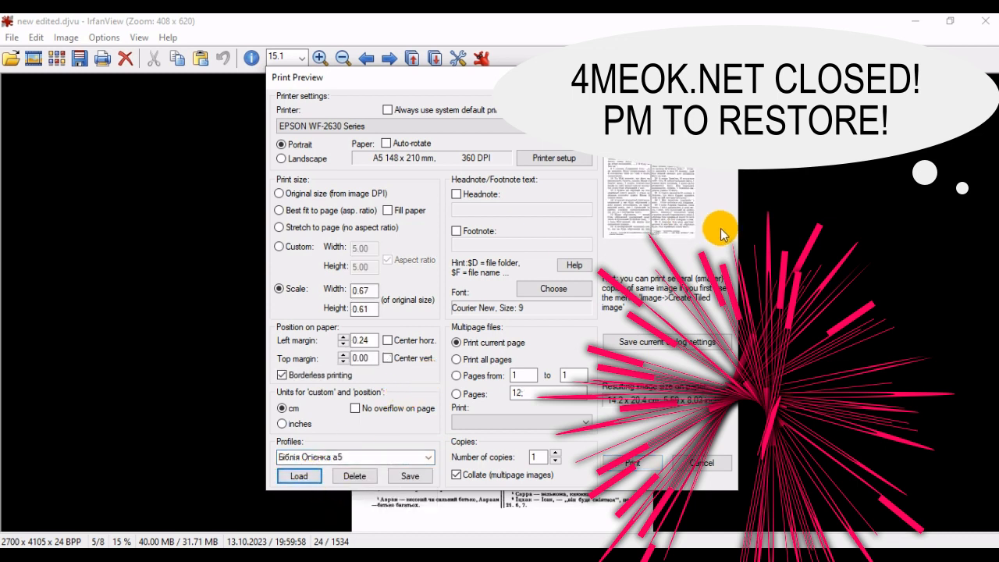
Try the print profile "Біблія Філарета а5" on the new edited.djvu page
click(428, 457)
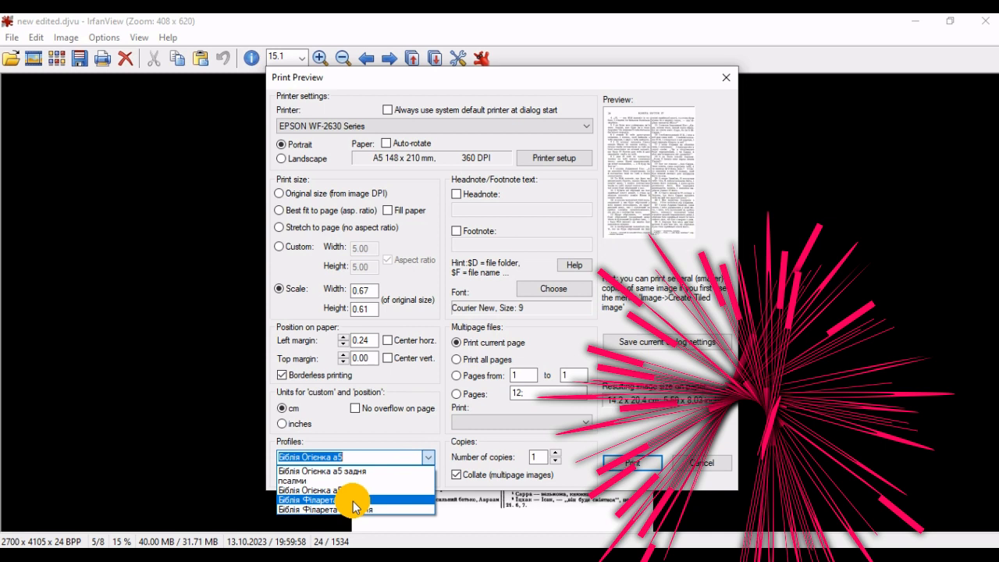
click(353, 501)
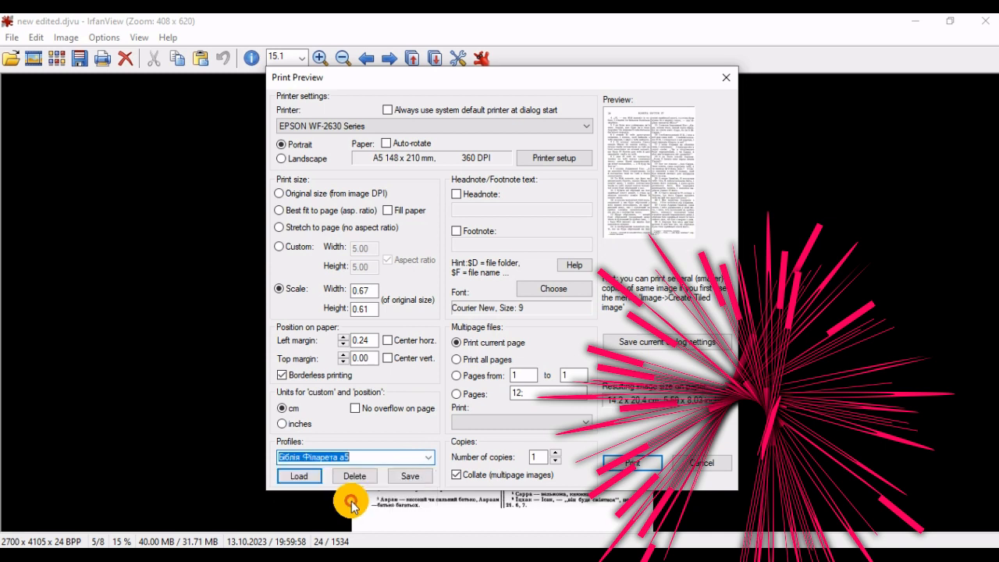
click(300, 476)
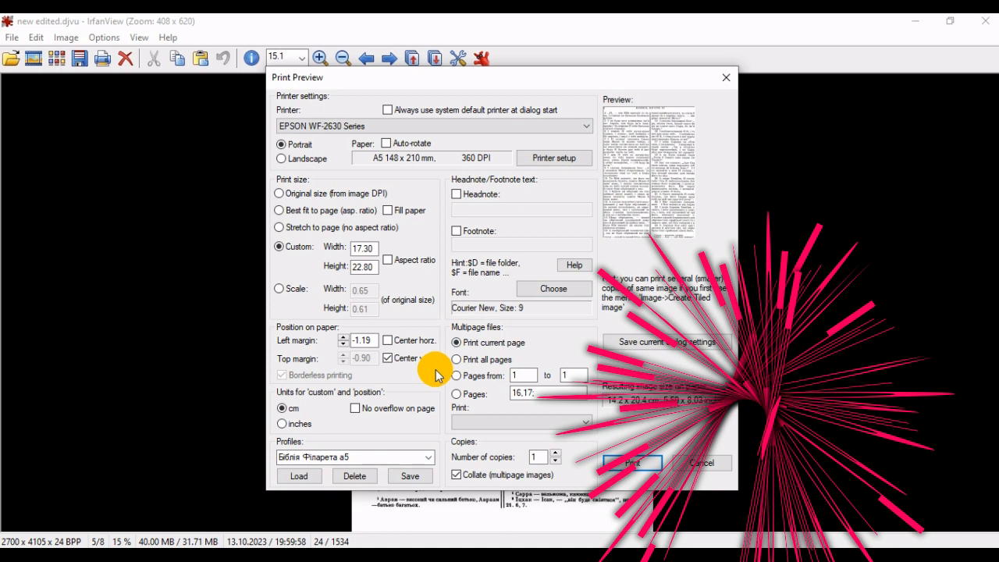
Load the "Біблія Огієнка а5" print profile again for new edited.djvu
click(388, 459)
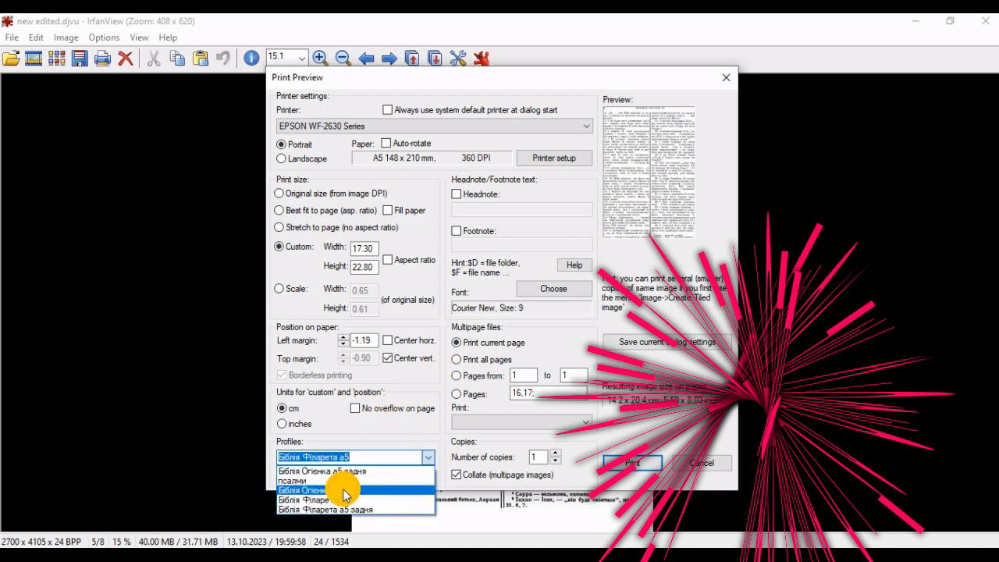
click(343, 489)
click(304, 476)
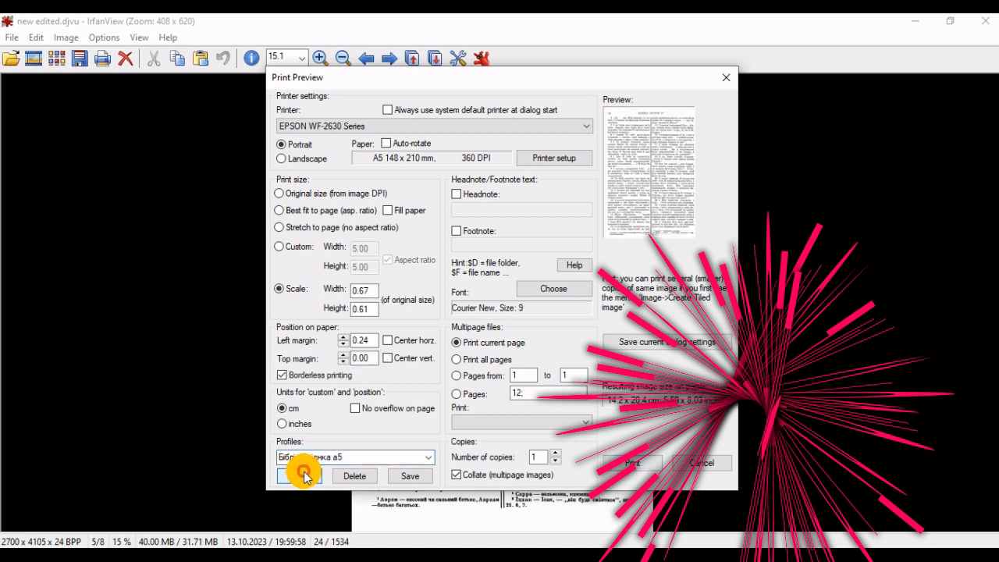
Load the back-side print profile "Біблія Огієнка а5 задня" and close the print preview without printing
click(427, 457)
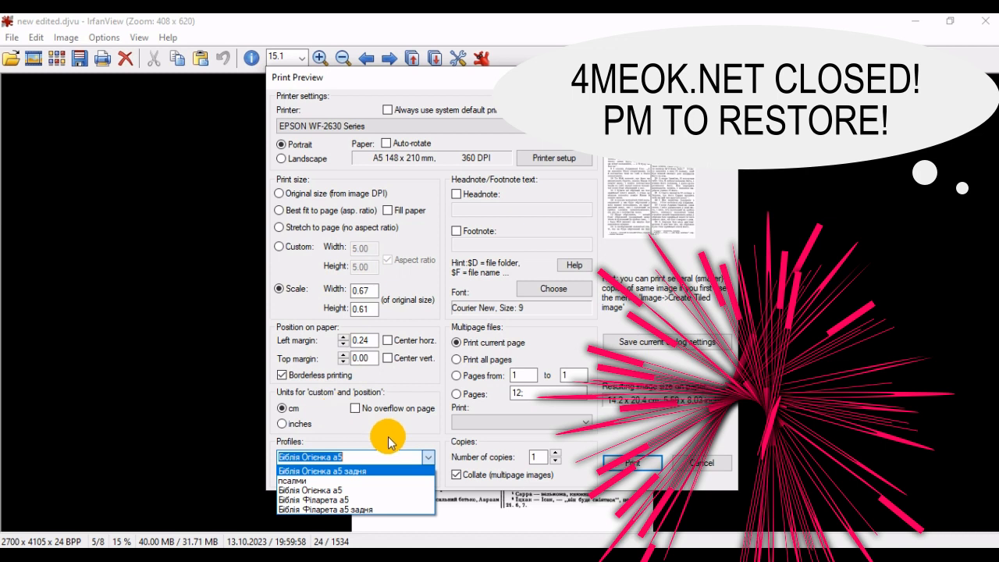
click(372, 472)
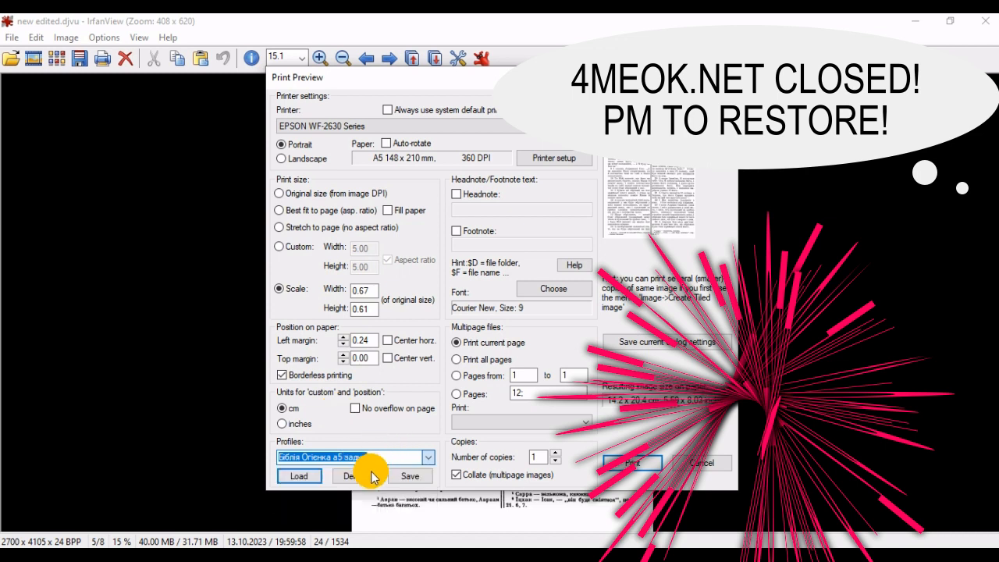
click(309, 478)
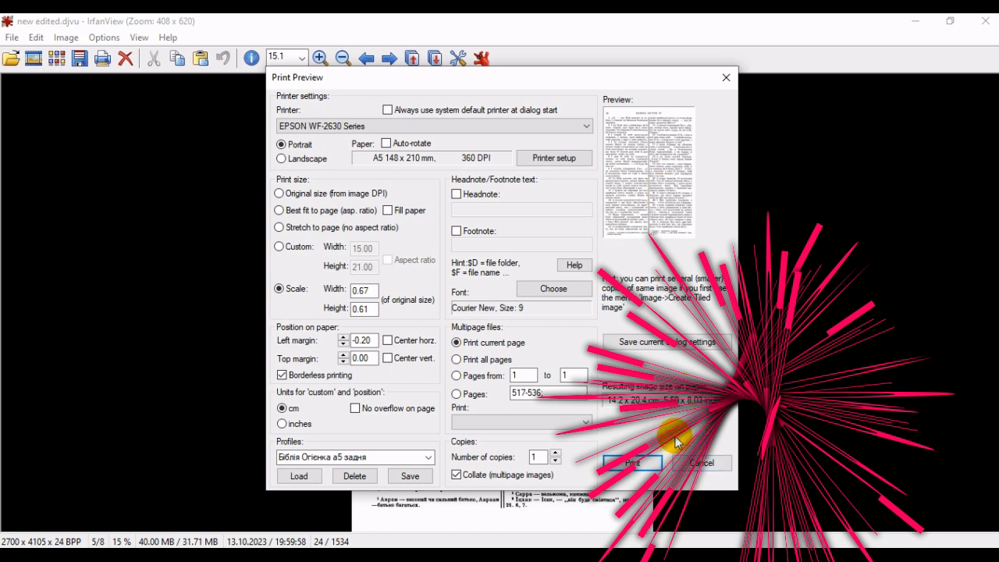
click(683, 468)
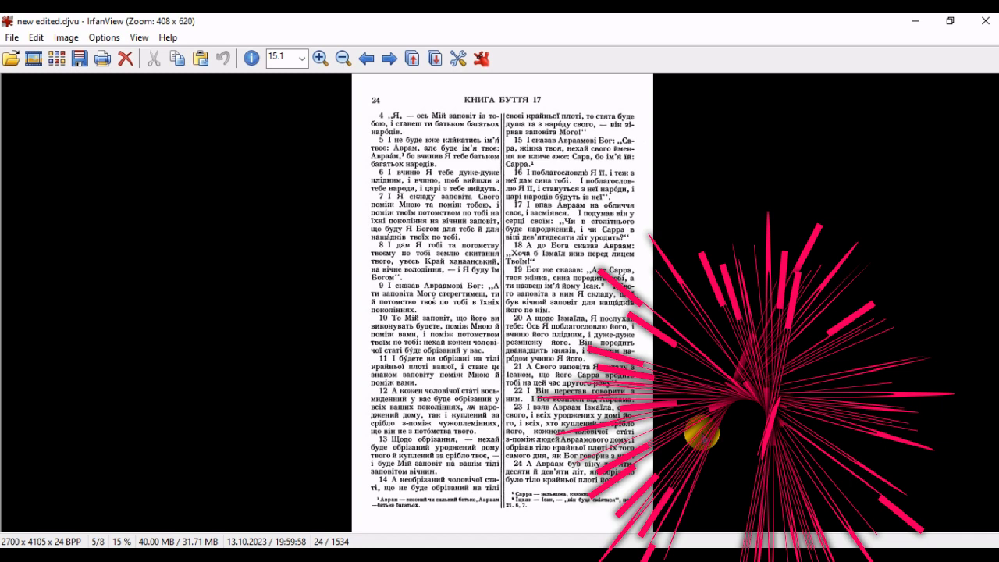
click(169, 37)
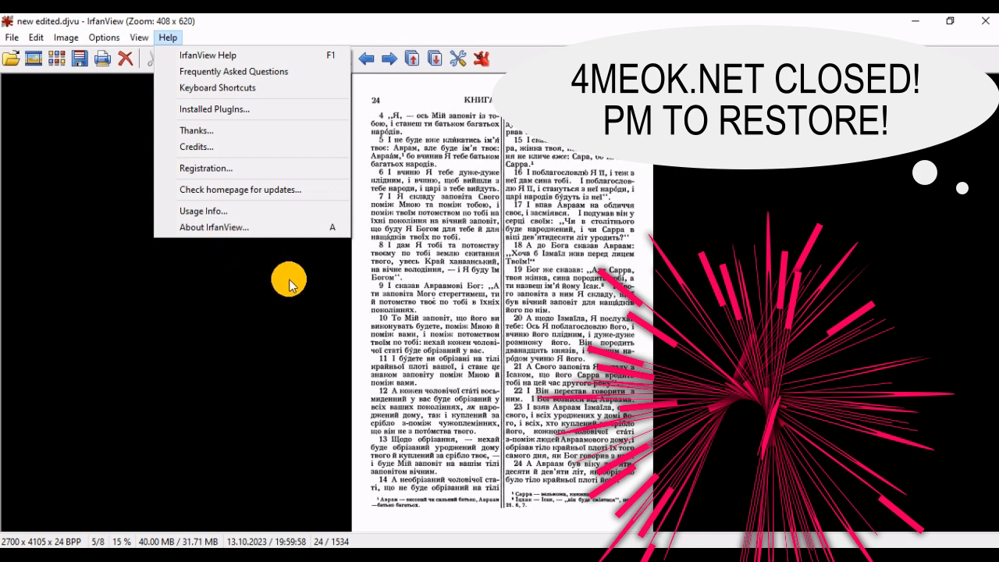
click(304, 336)
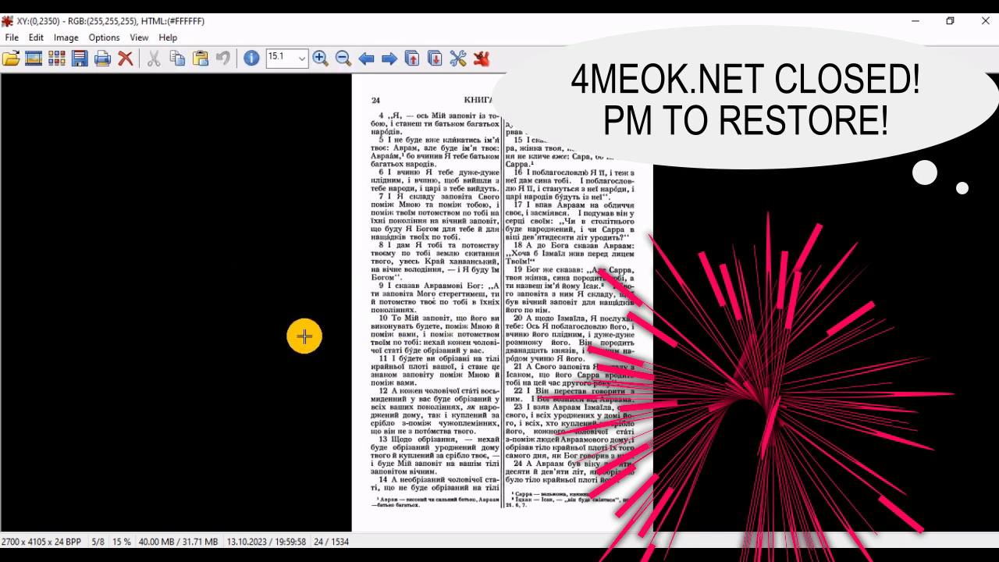